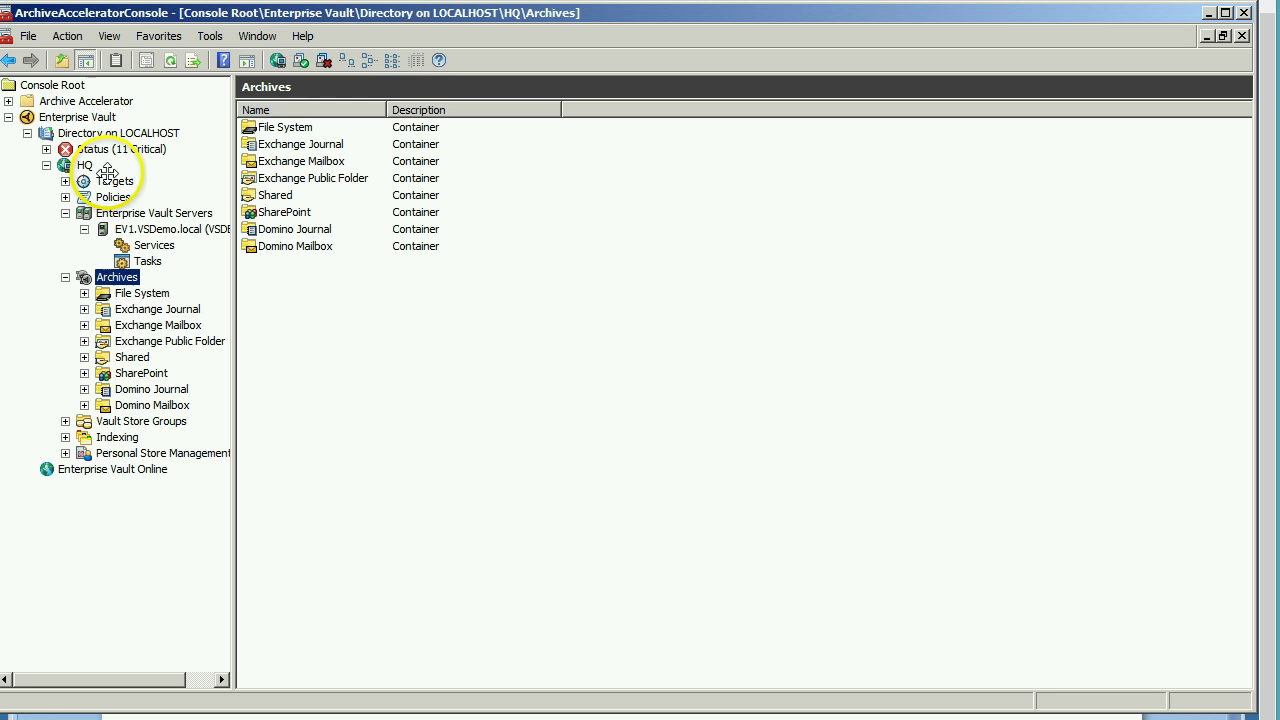
# Step: Begin an archive export to PST files and select seven archives from the full archive list
pyautogui.rightClick(121, 277)
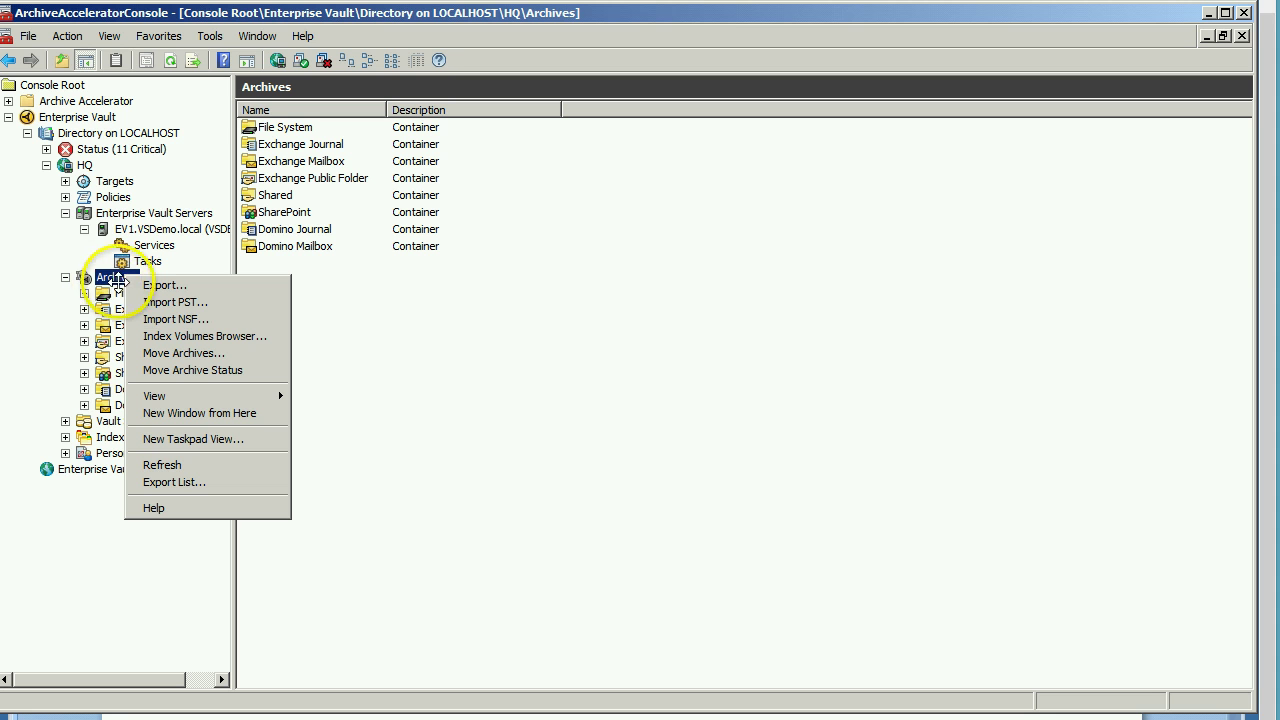
pyautogui.click(184, 286)
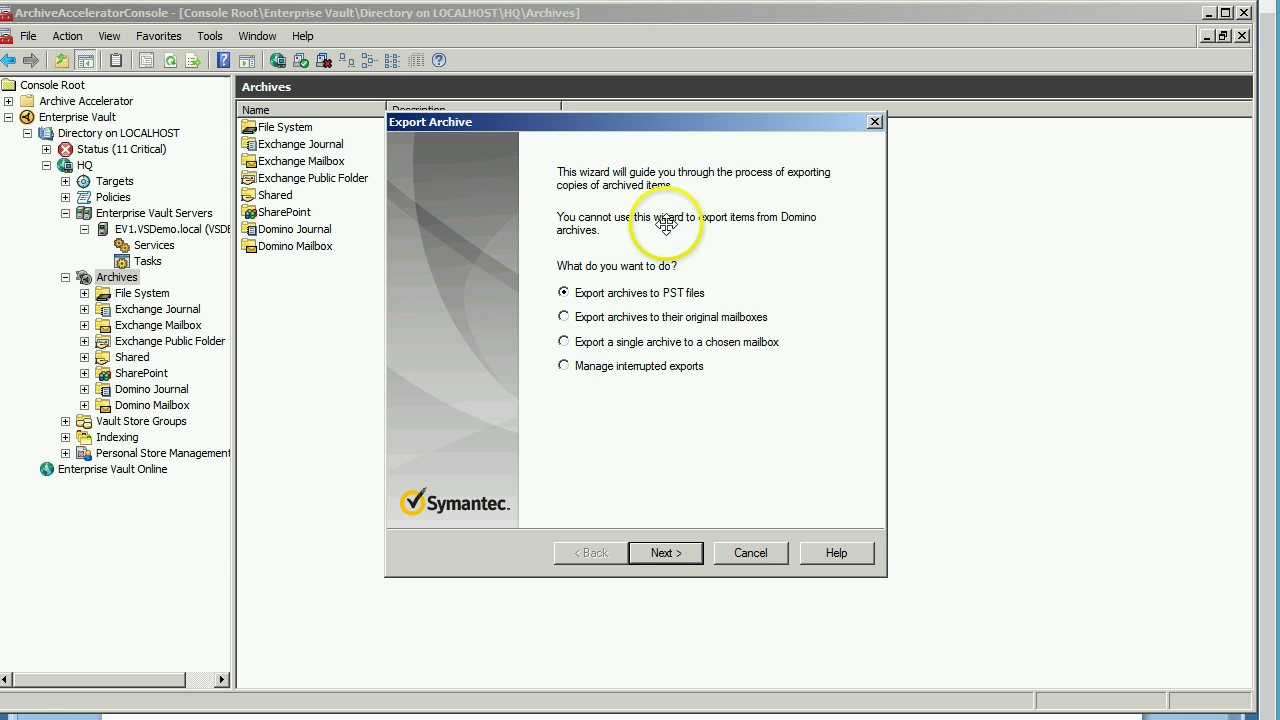
pyautogui.click(666, 552)
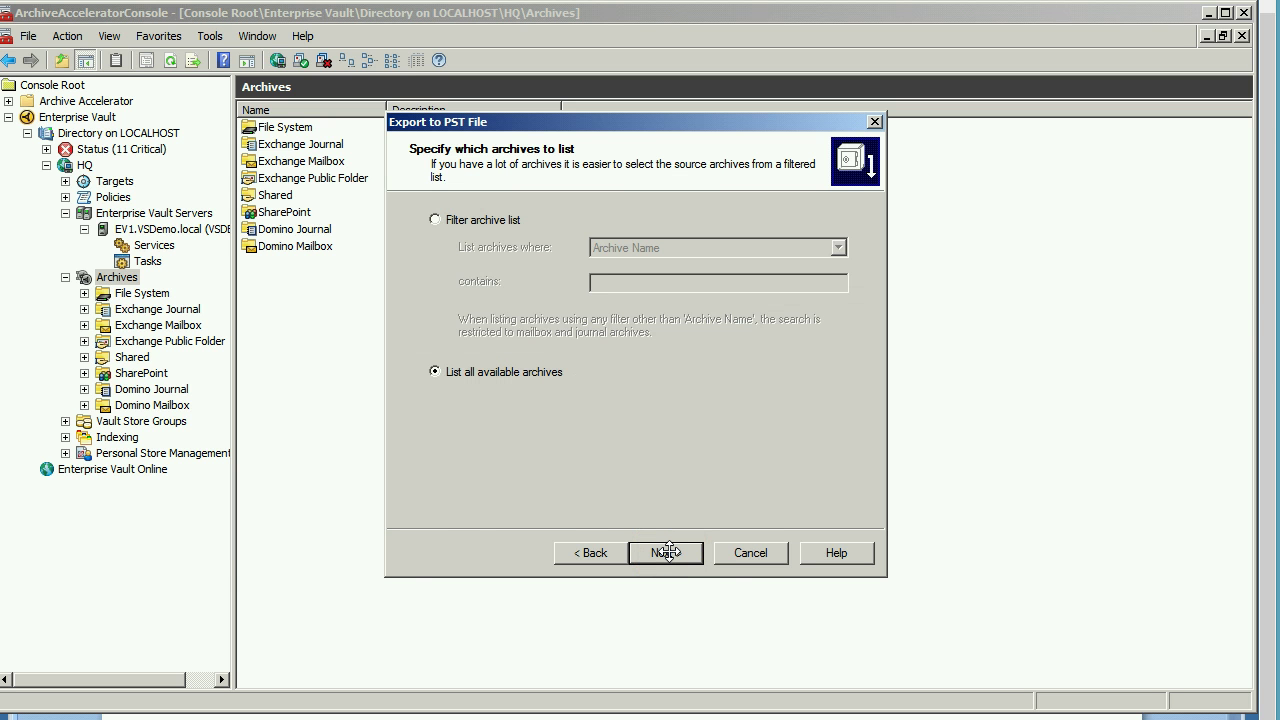
pyautogui.click(666, 552)
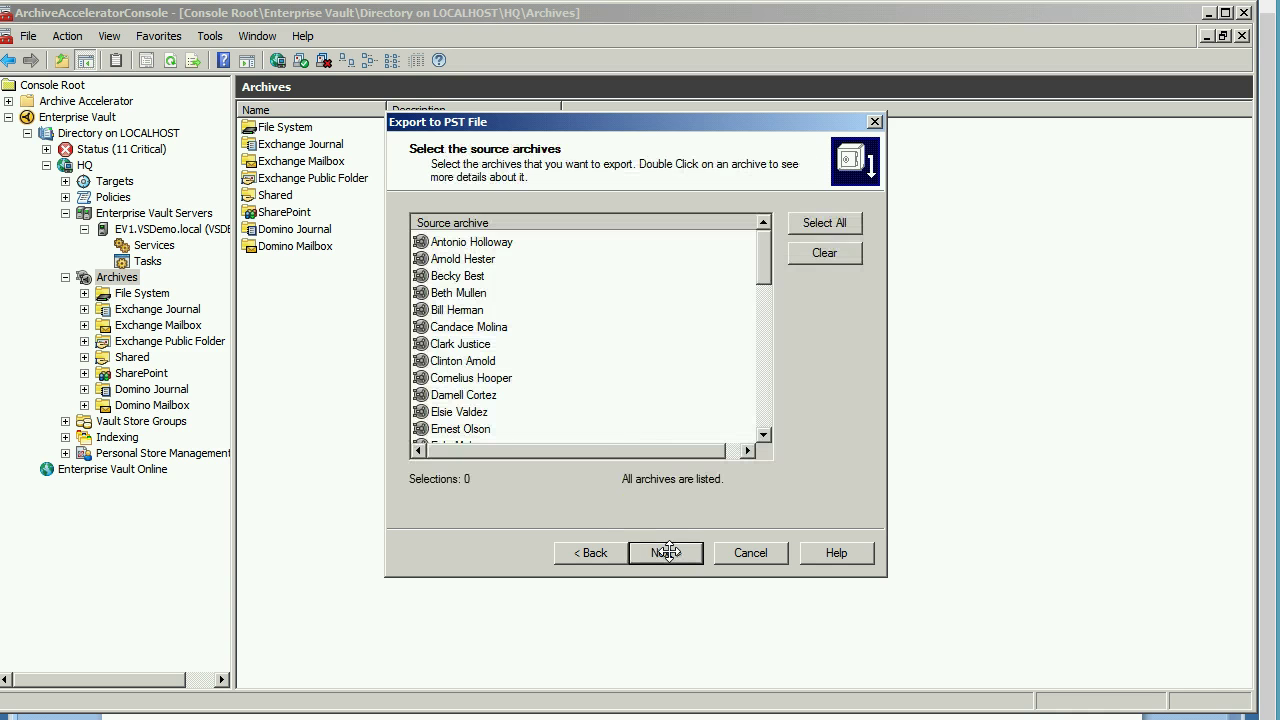
pyautogui.click(455, 258)
pyautogui.keyDown('shift'); pyautogui.click(458, 361); pyautogui.keyUp('shift')
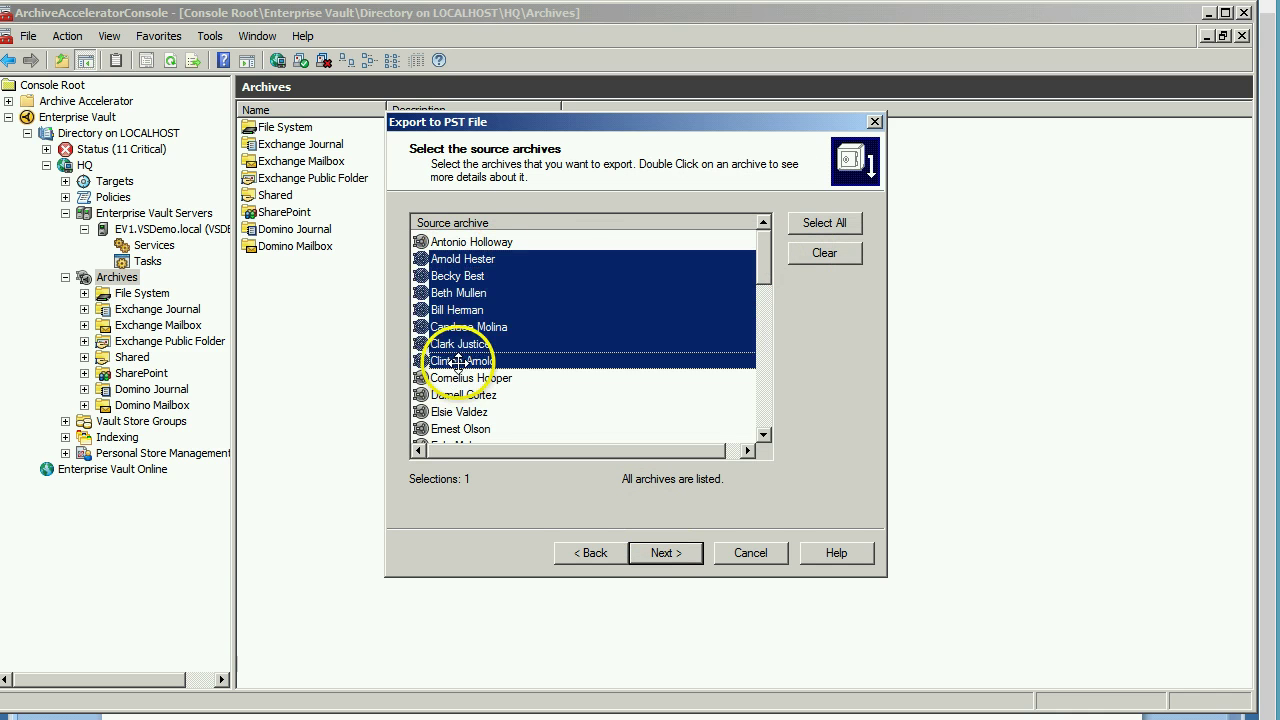
pyautogui.click(680, 544)
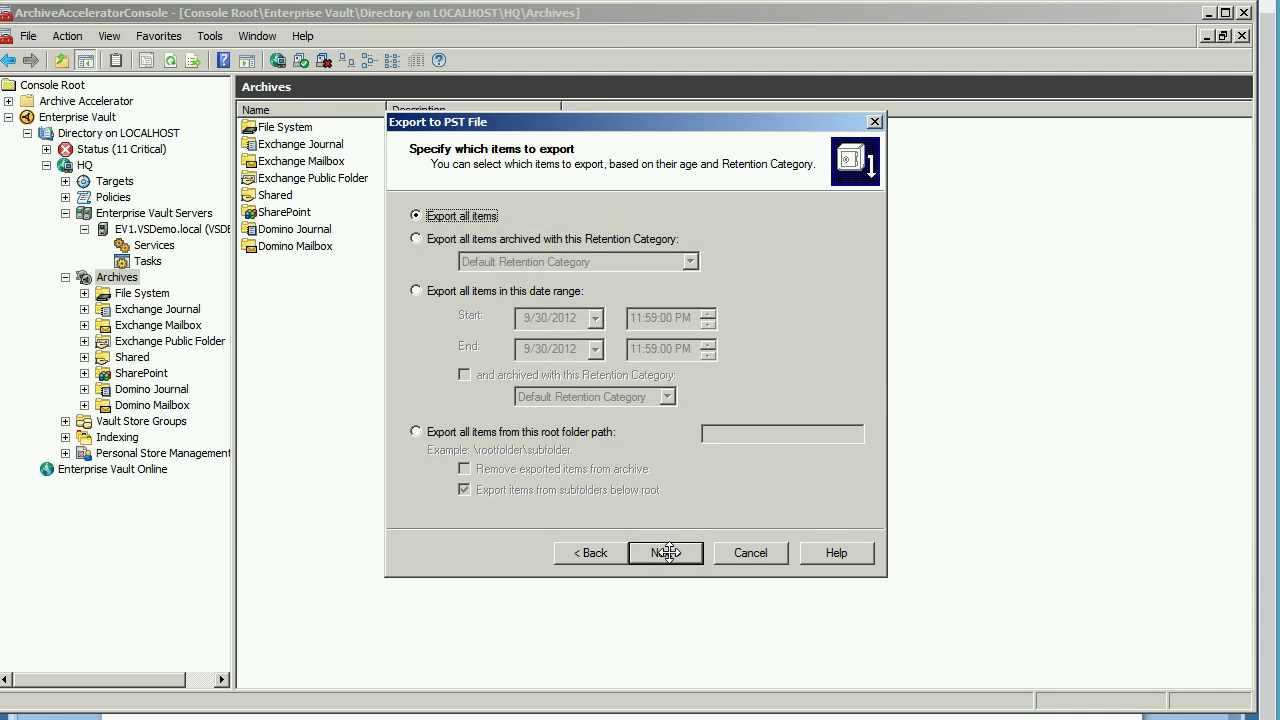
# Step: Export all items to E:\Export\EV with the default PST file structure and start the export
pyautogui.click(667, 552)
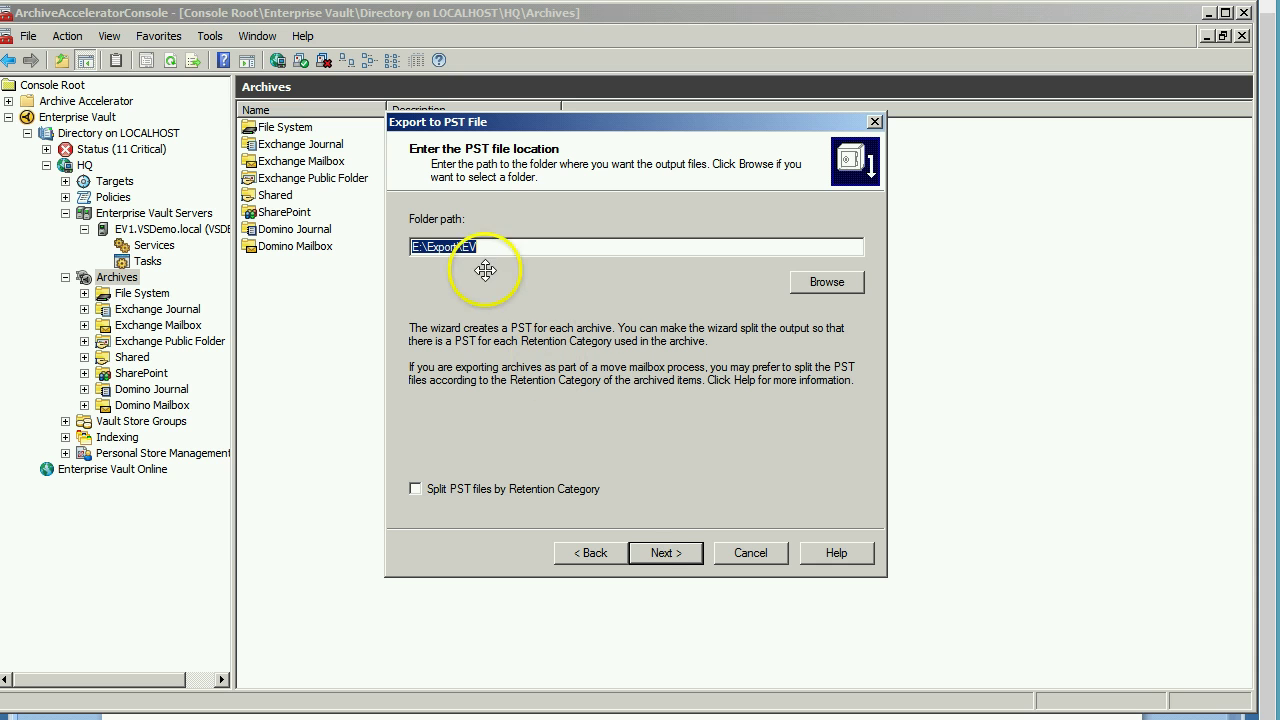
pyautogui.click(668, 552)
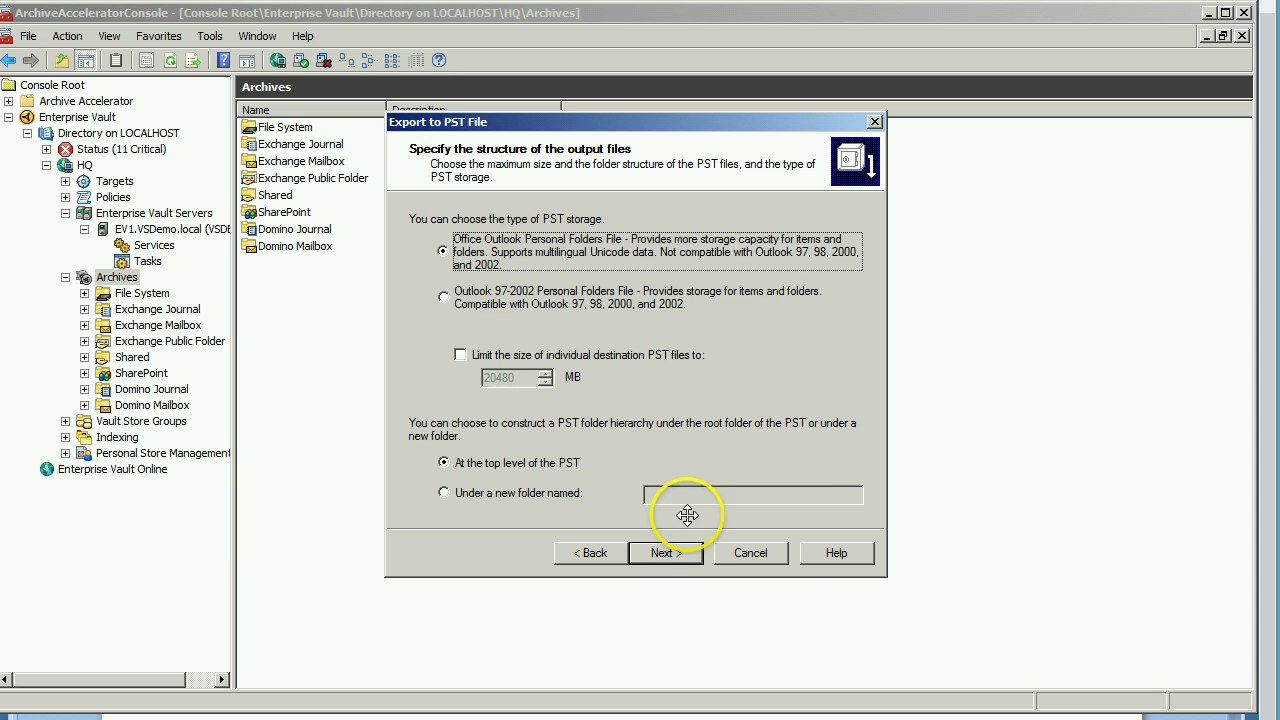
pyautogui.click(669, 552)
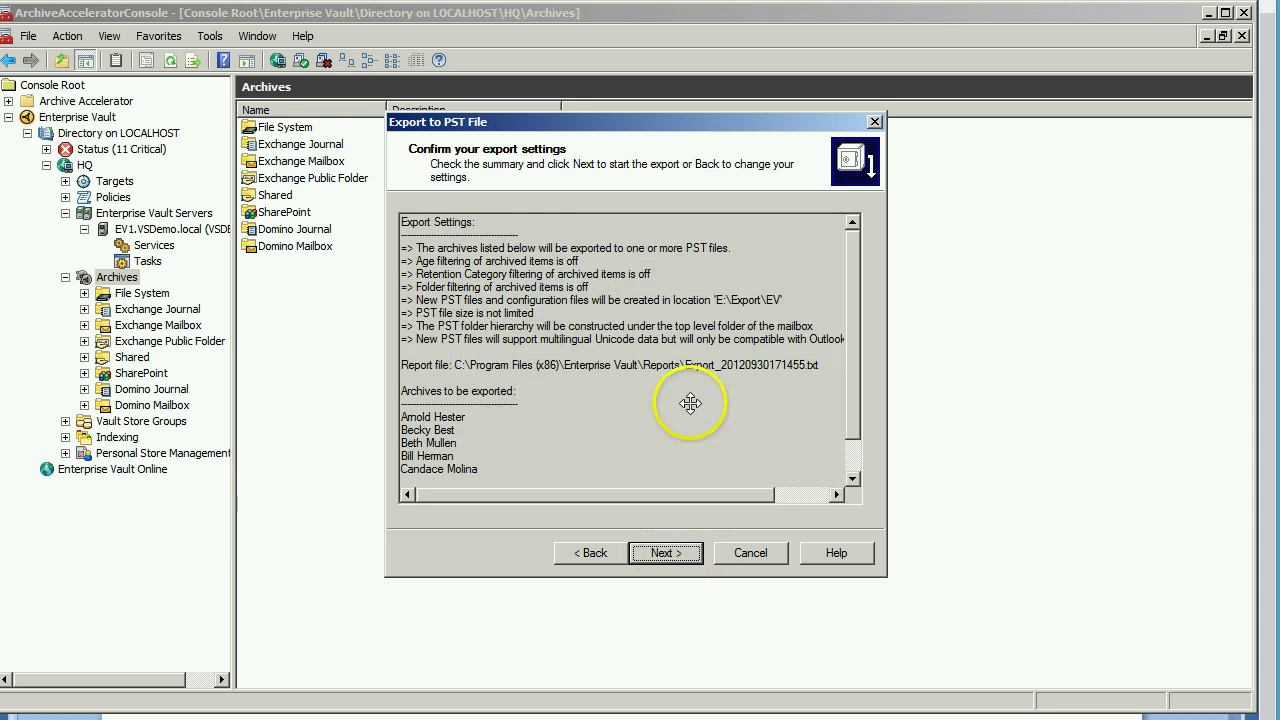
pyautogui.click(666, 554)
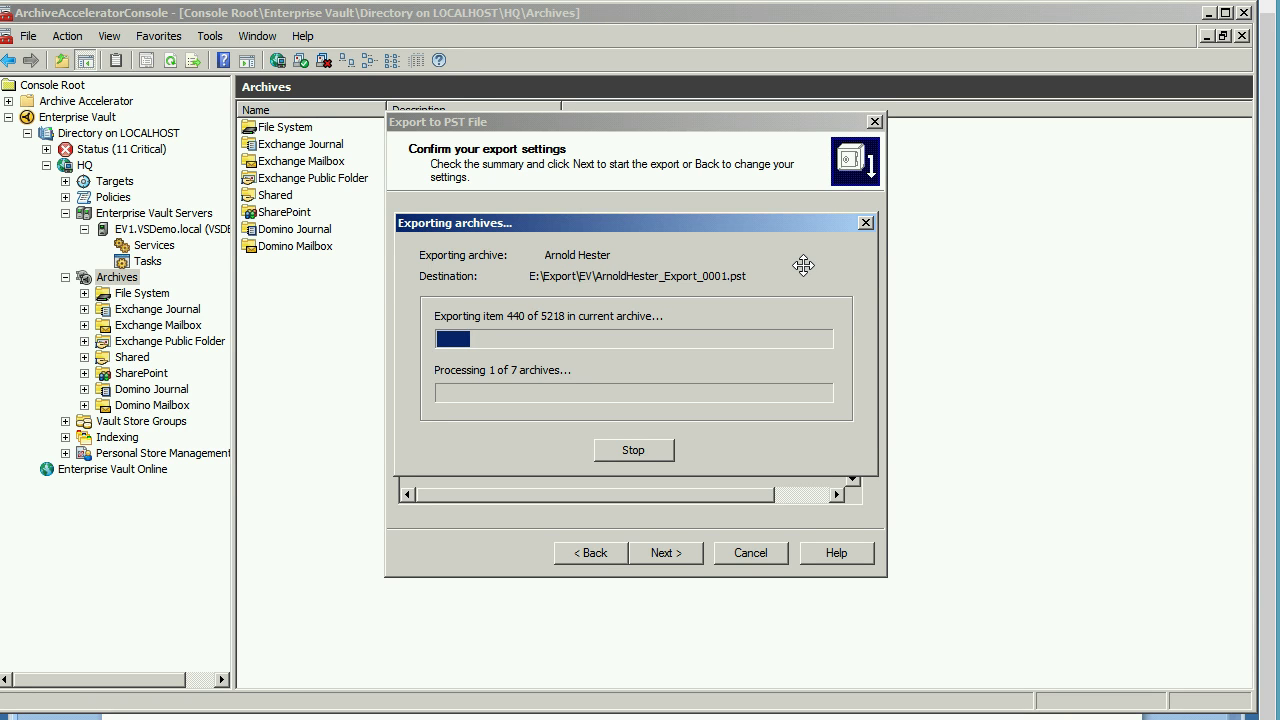
# Step: Stop the running PST export after 482 items of the first archive and close the wizard
pyautogui.click(648, 447)
pyautogui.click(665, 394)
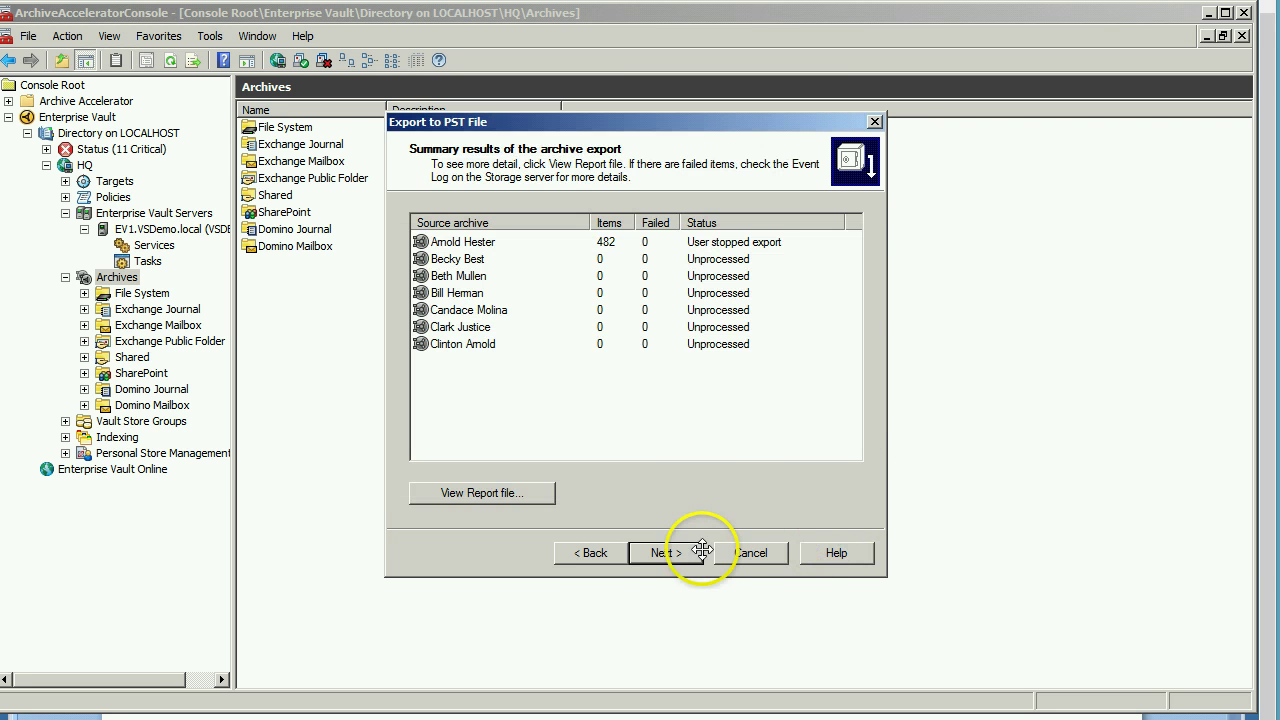
pyautogui.click(752, 553)
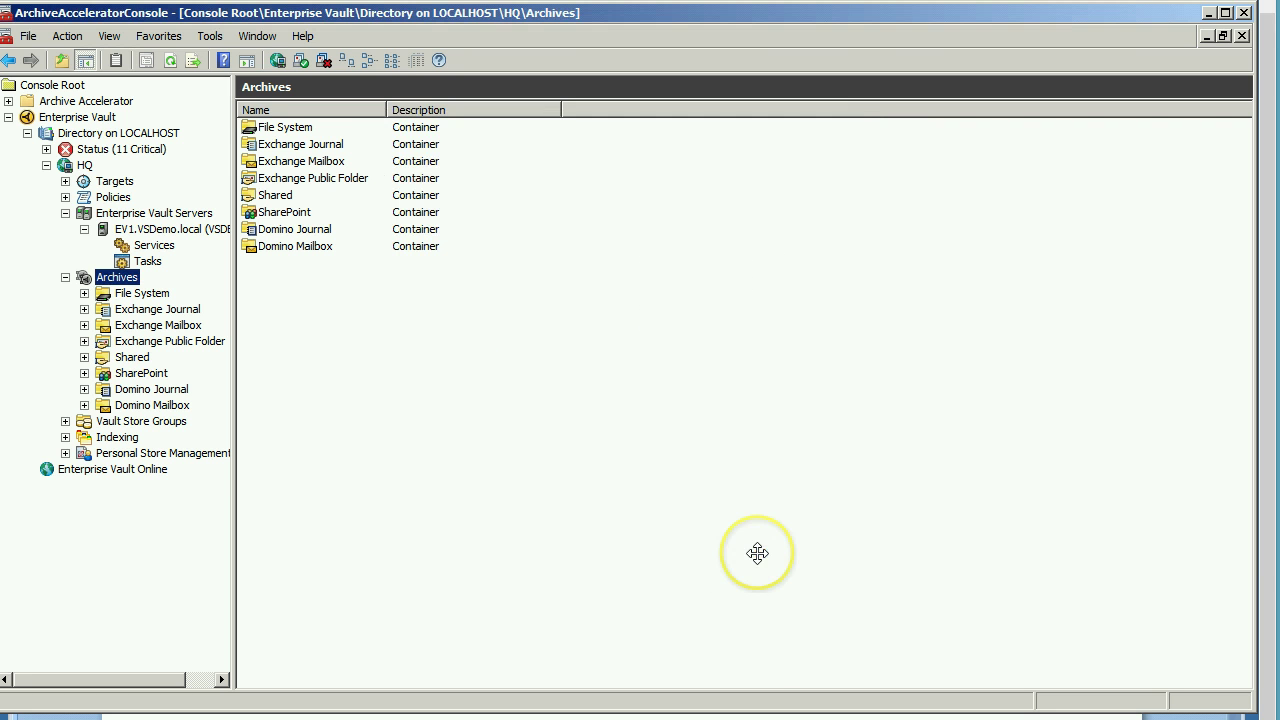
# Step: Go to Archive Accelerator > Exporting > Vault Stores > Express Vault Store to see per-archive export progress
pyautogui.click(10, 101)
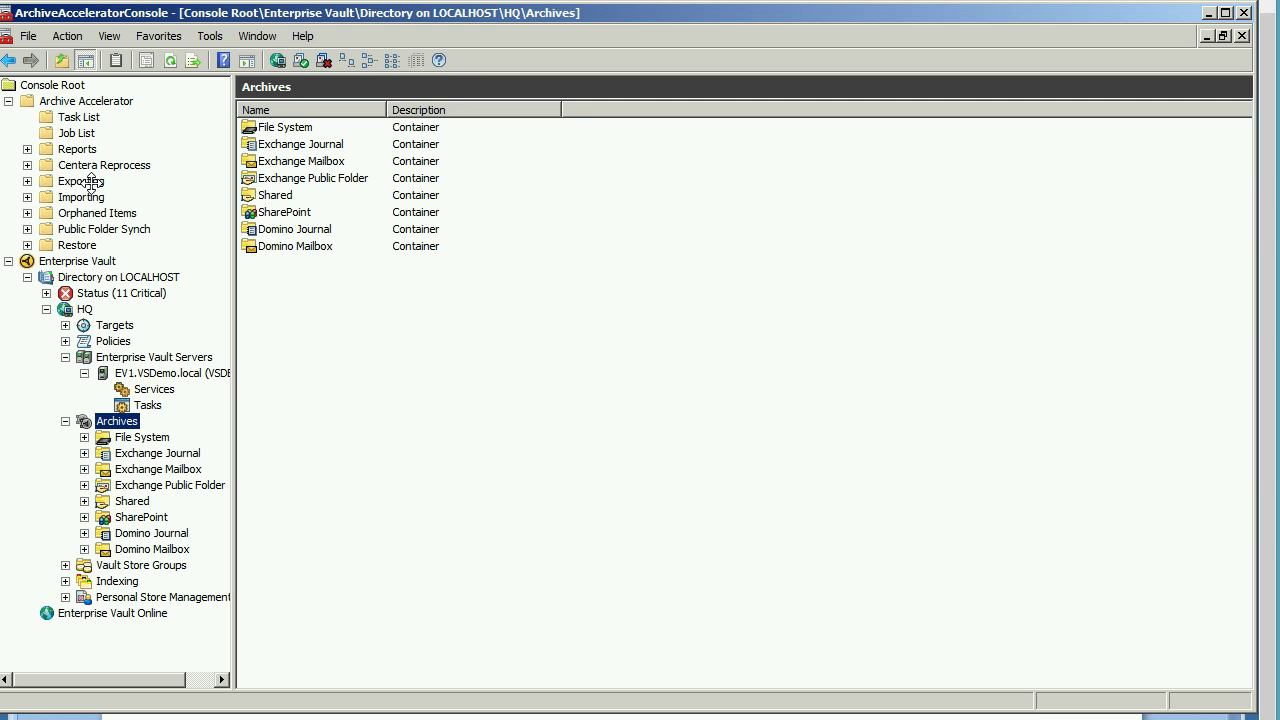
pyautogui.click(27, 181)
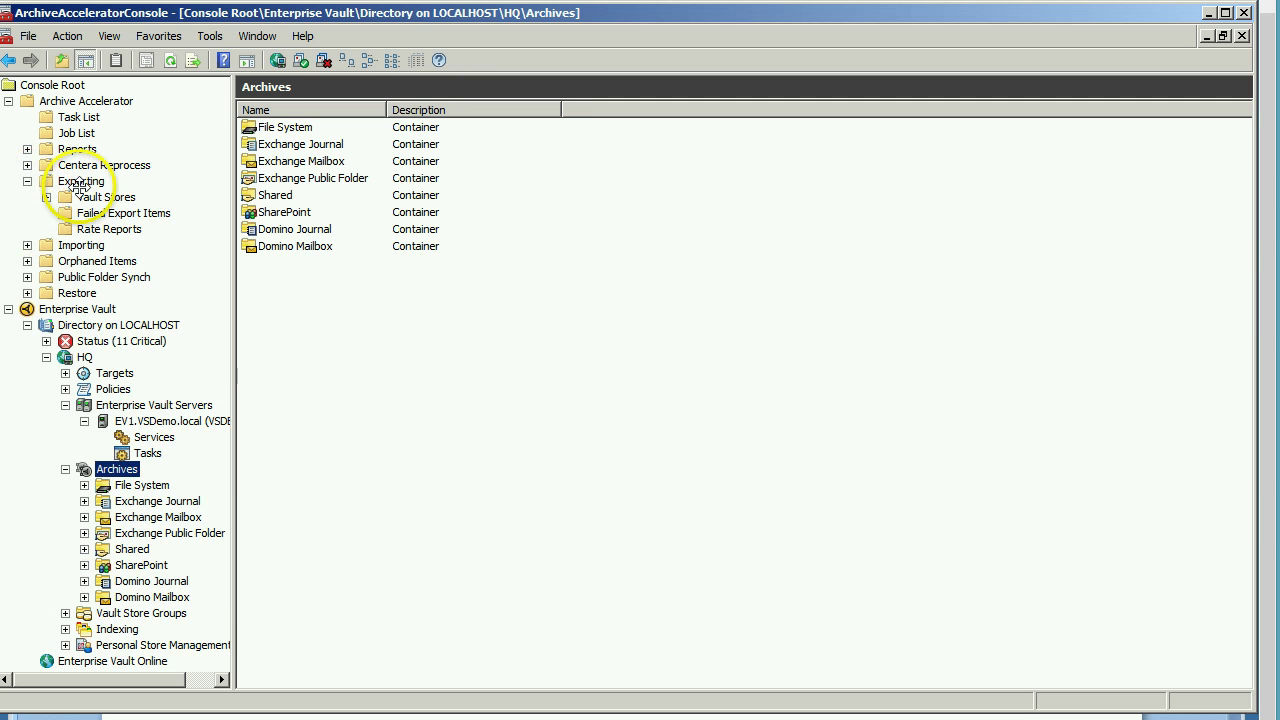
pyautogui.click(46, 197)
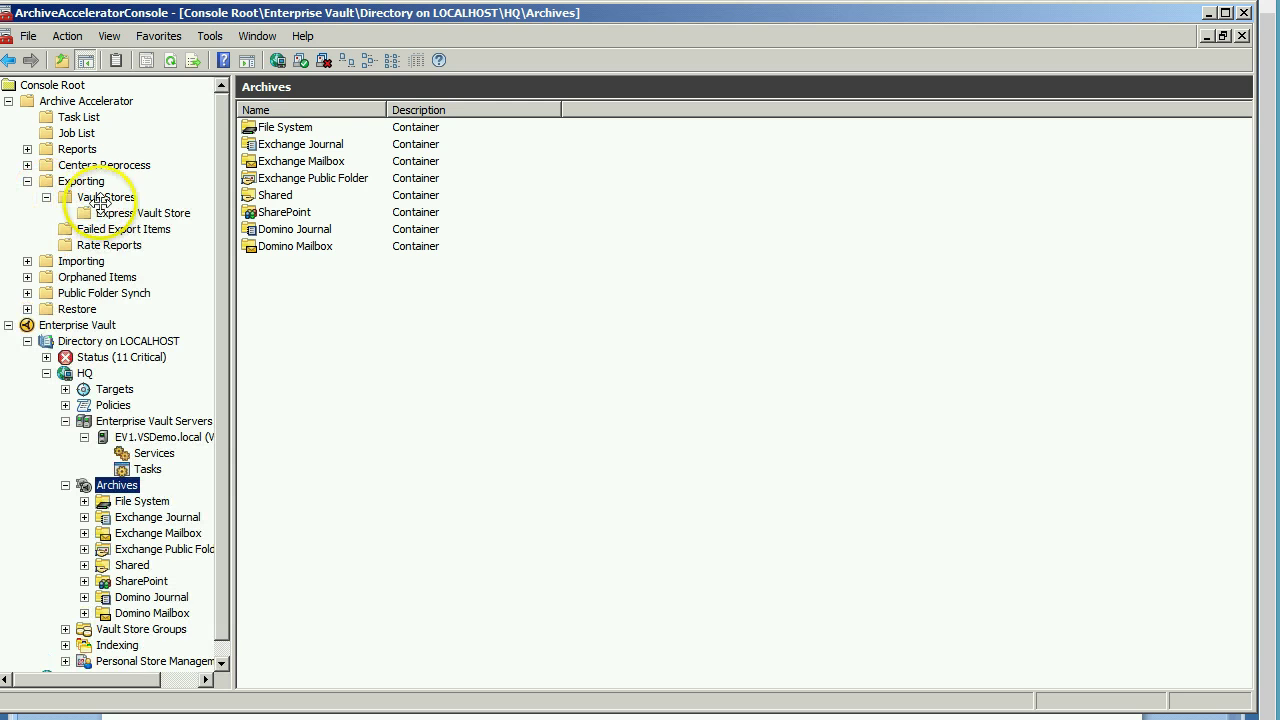
pyautogui.click(122, 213)
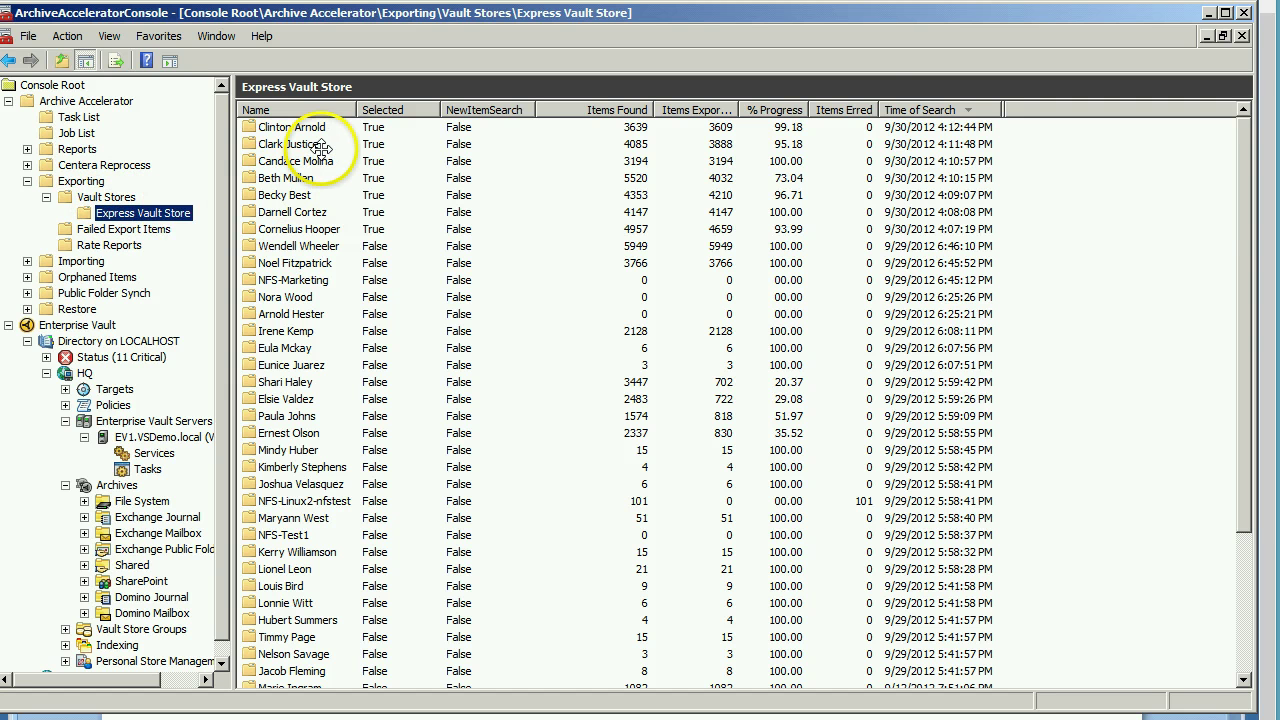
# Step: Mark the top seven recently searched Express Vault Store archives as Select for Export and confirm
pyautogui.click(291, 127)
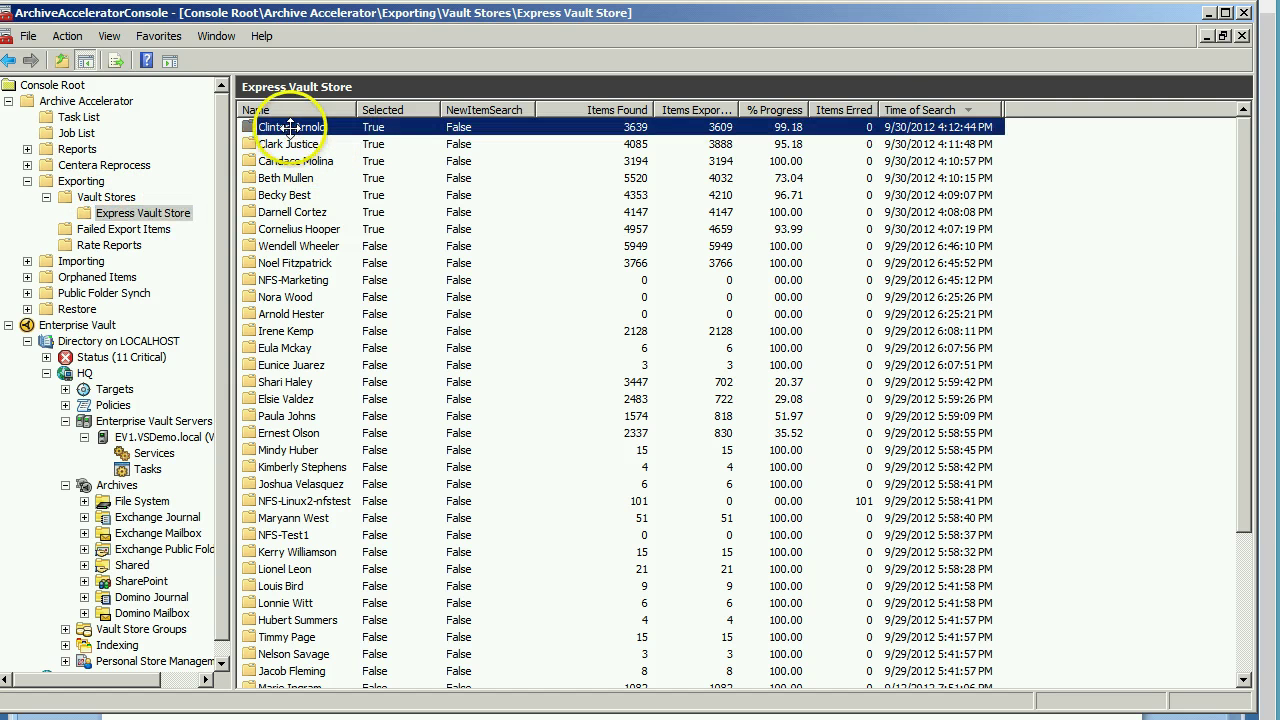
pyautogui.keyDown('shift'); pyautogui.click(293, 230); pyautogui.keyUp('shift')
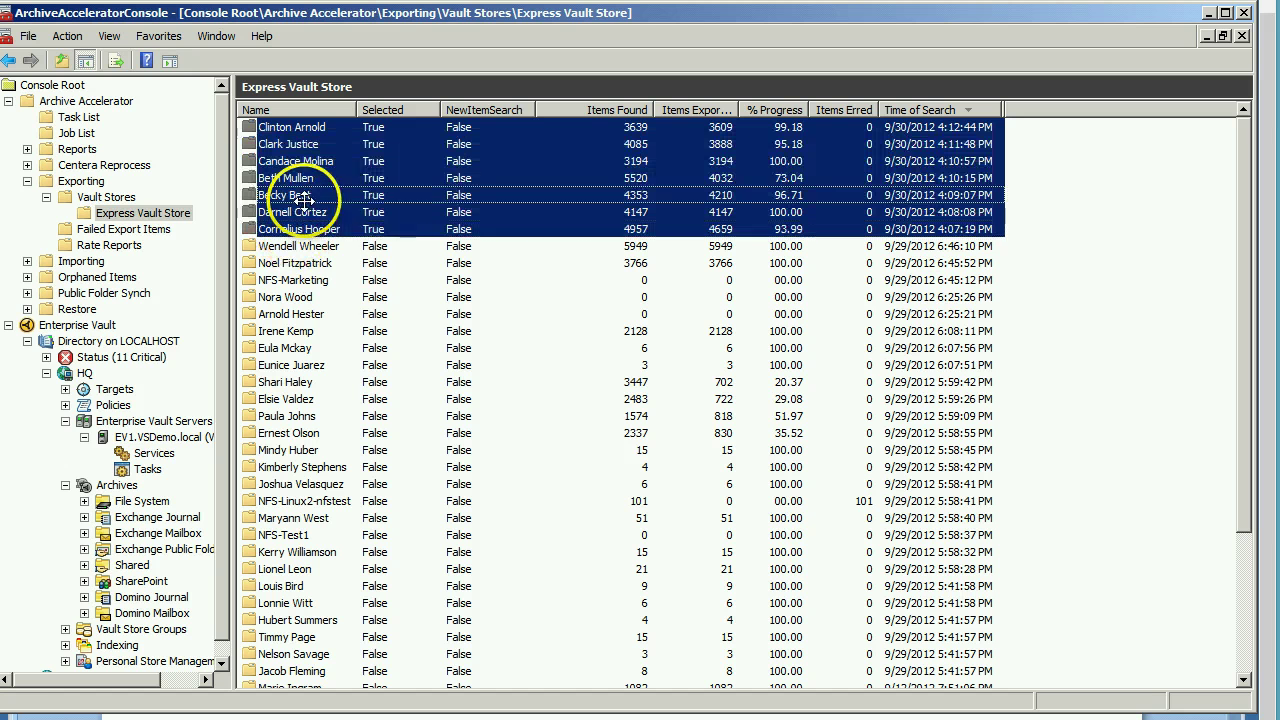
pyautogui.rightClick(306, 204)
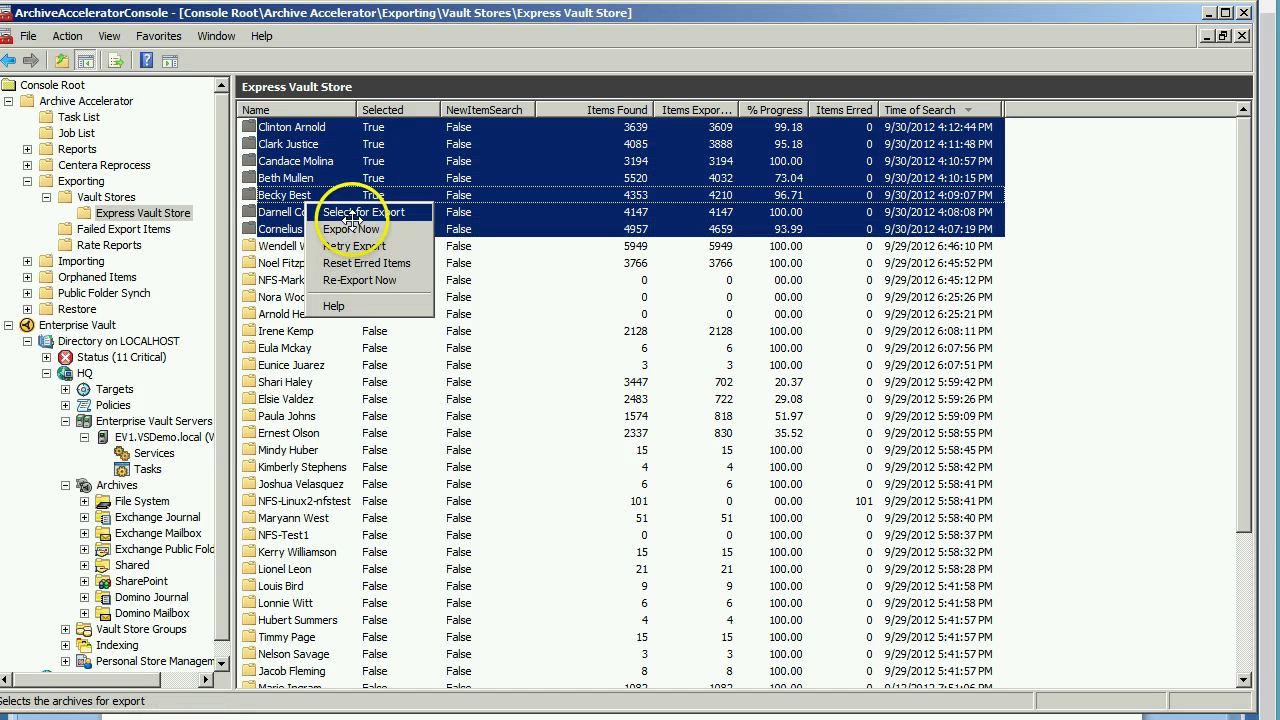
pyautogui.click(352, 215)
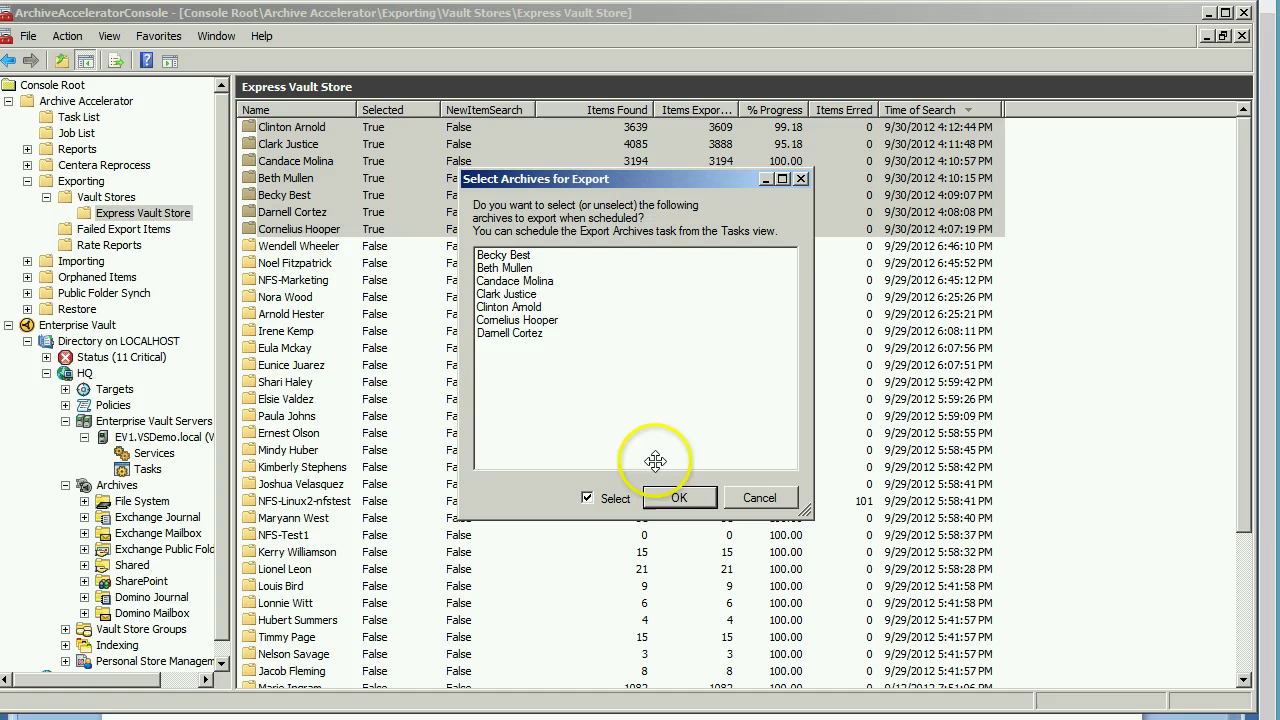
pyautogui.click(679, 498)
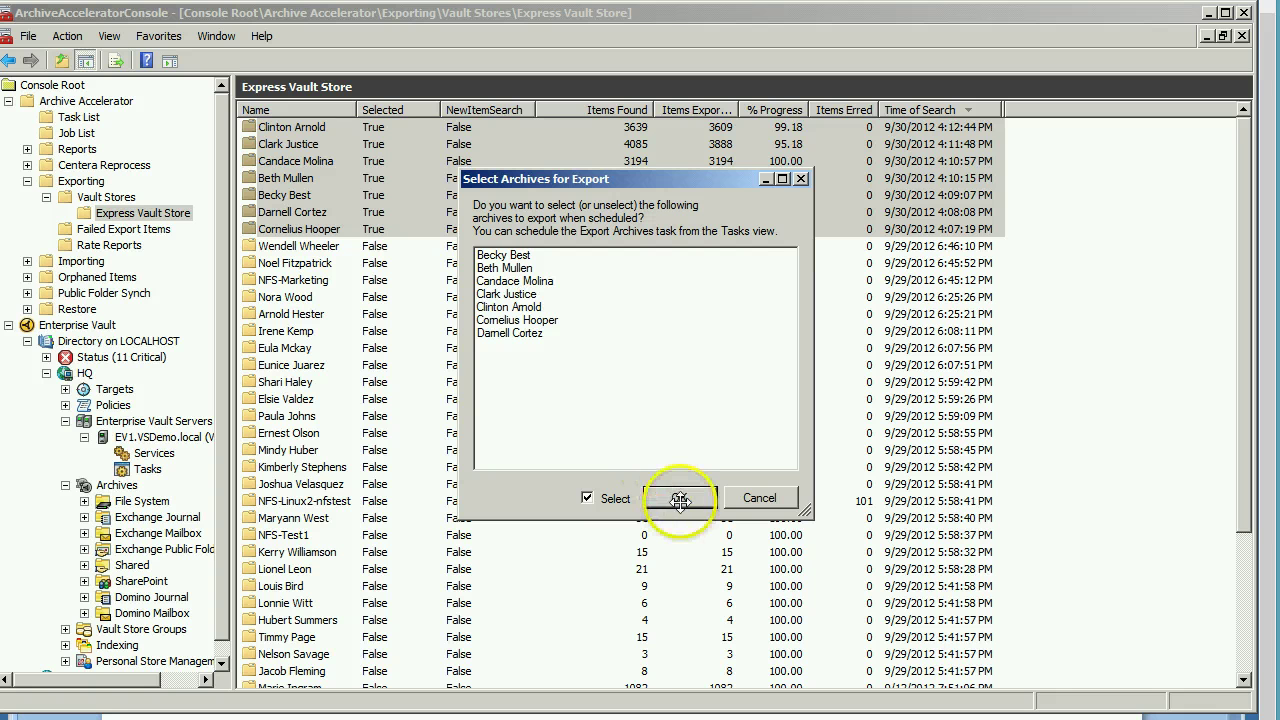
pyautogui.click(680, 497)
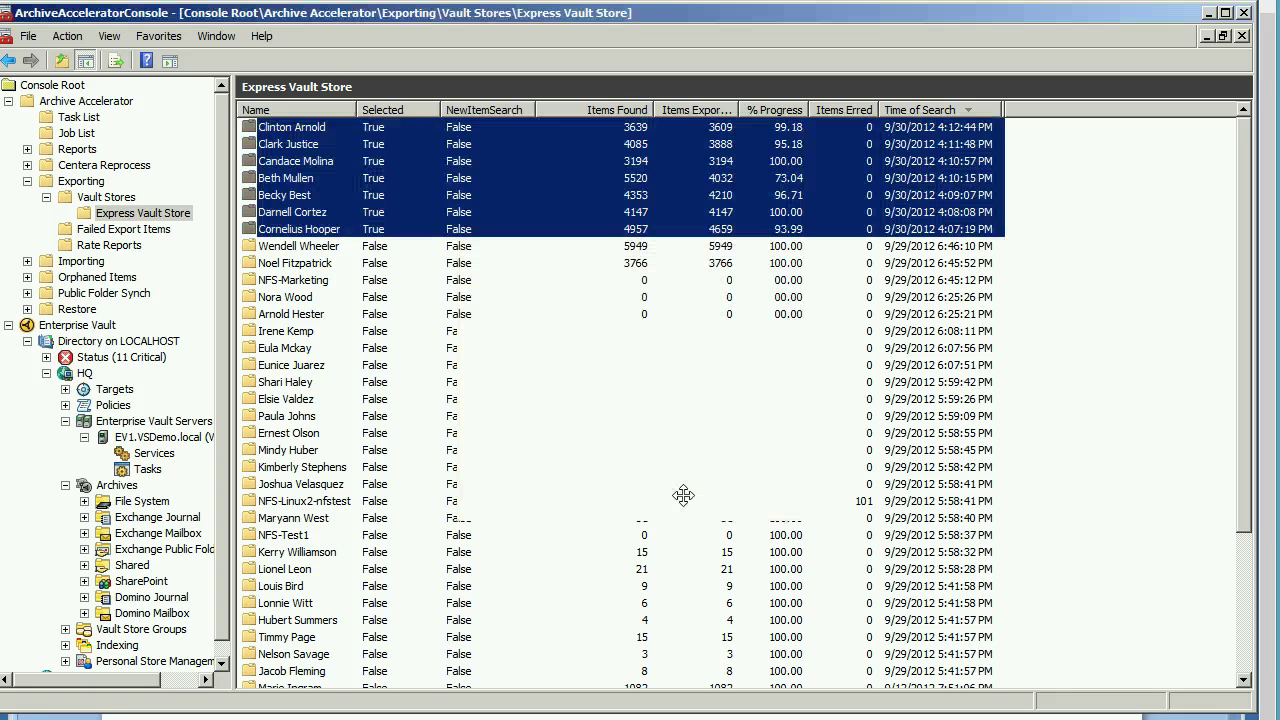
pyautogui.click(311, 229)
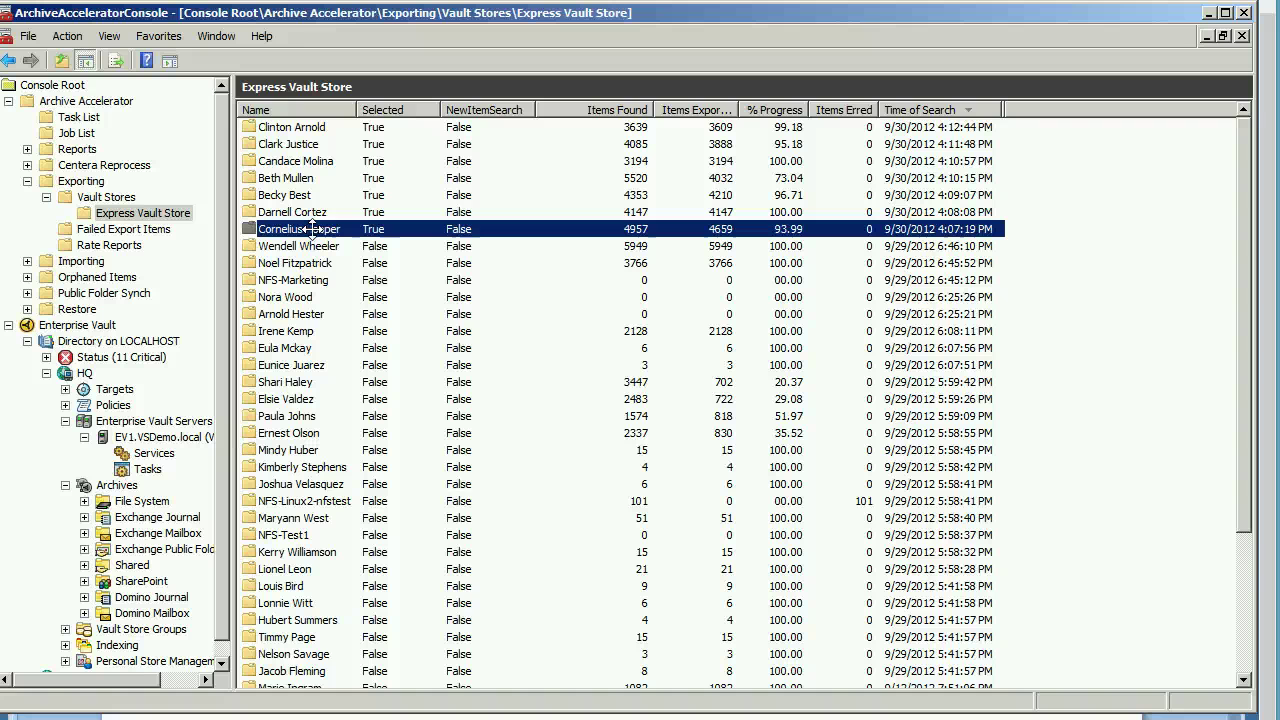
# Step: Start the Export Archive task from Task List and view the new jobs in Job List
pyautogui.click(80, 117)
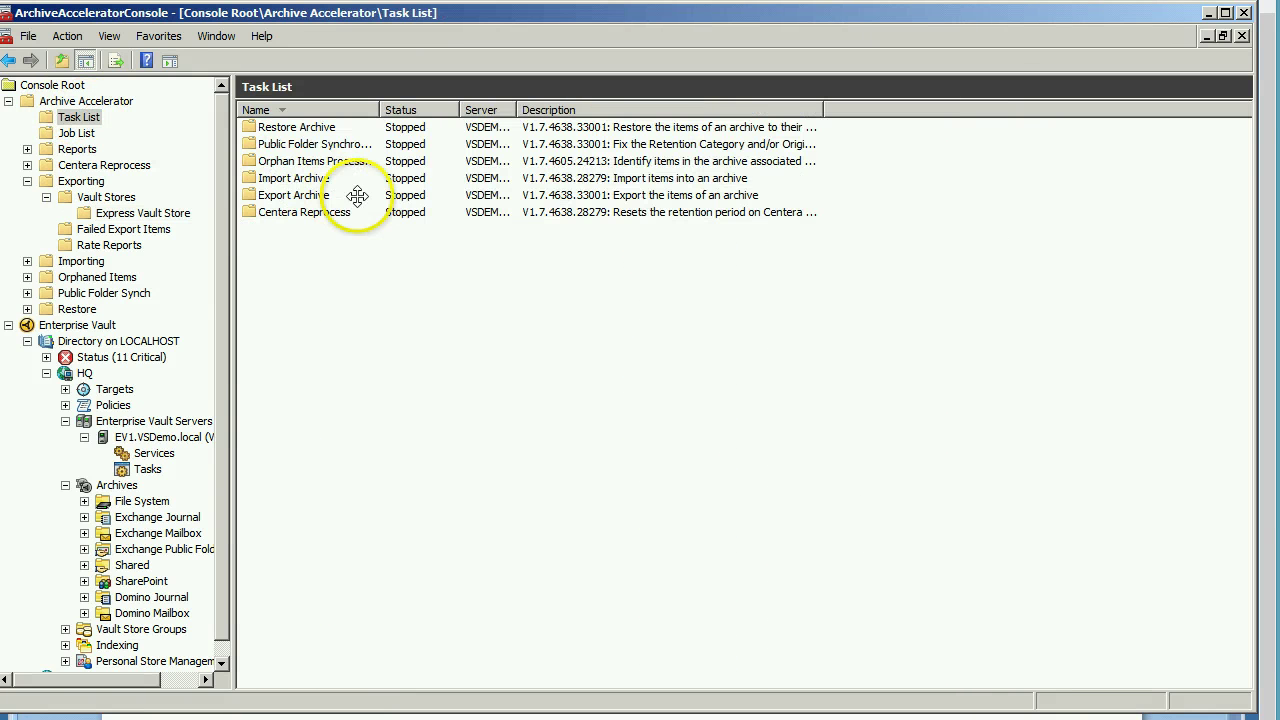
pyautogui.rightClick(413, 196)
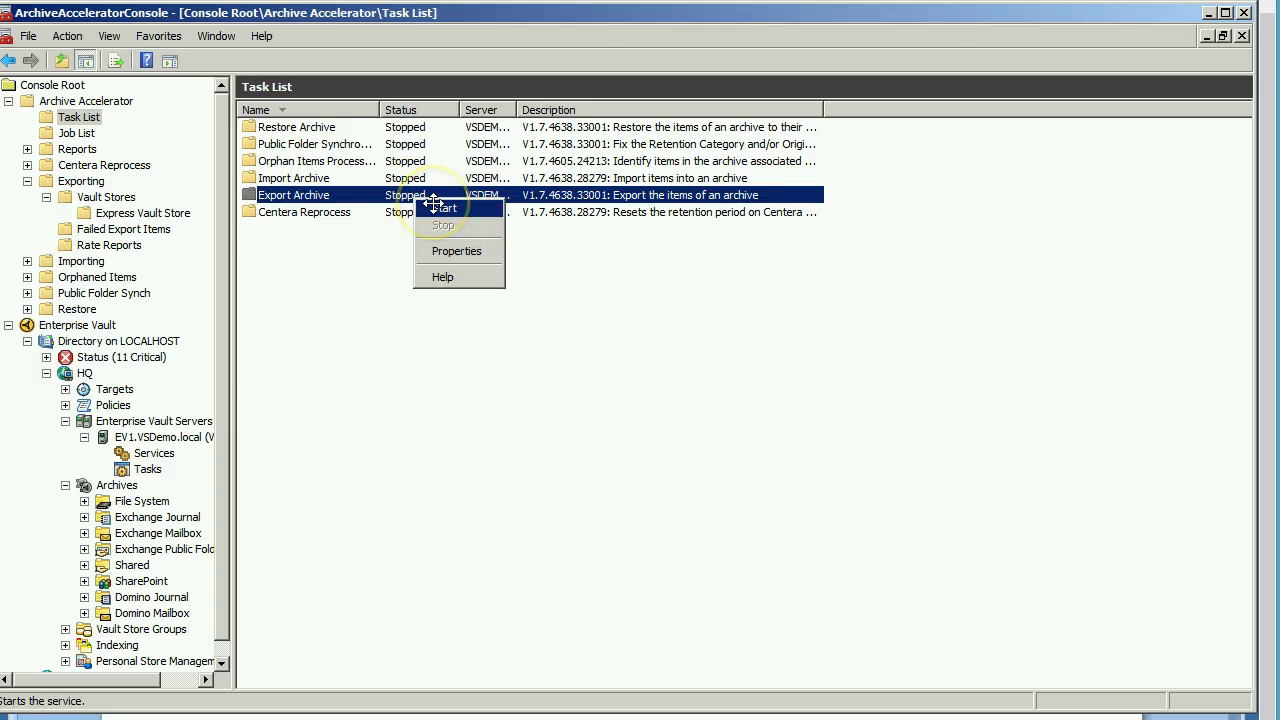
pyautogui.click(440, 204)
pyautogui.click(77, 132)
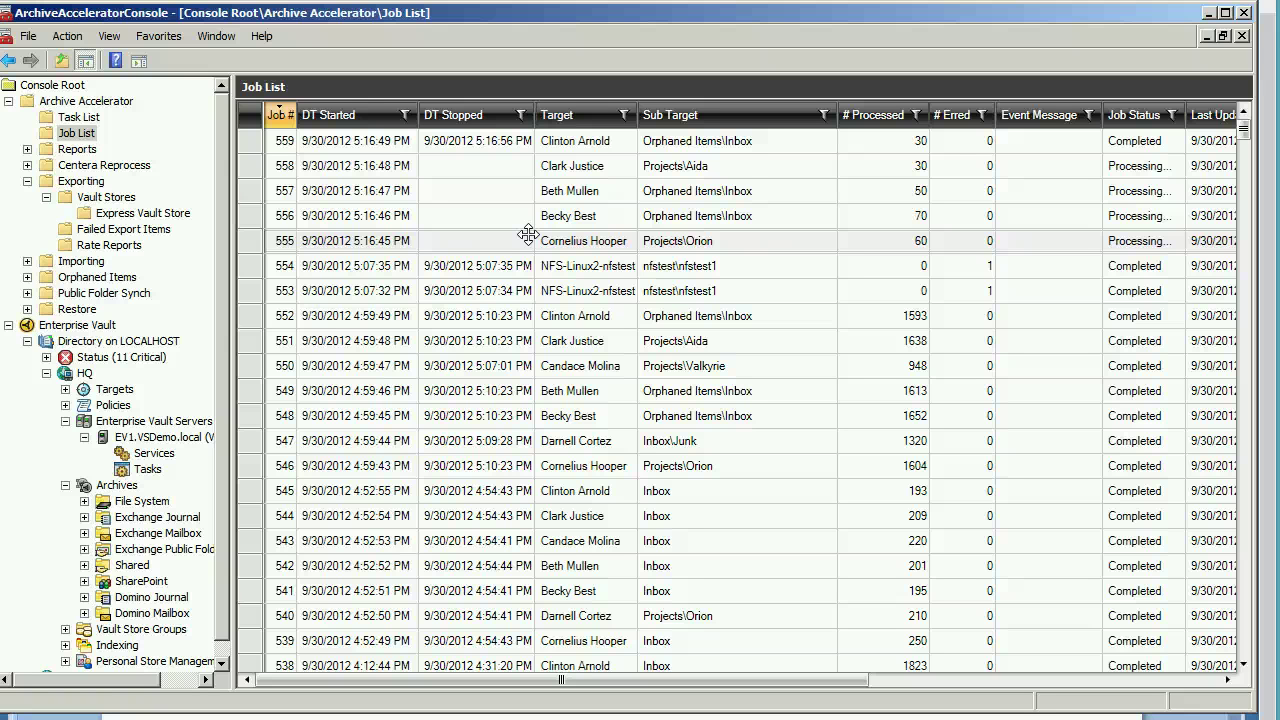
pyautogui.click(709, 165)
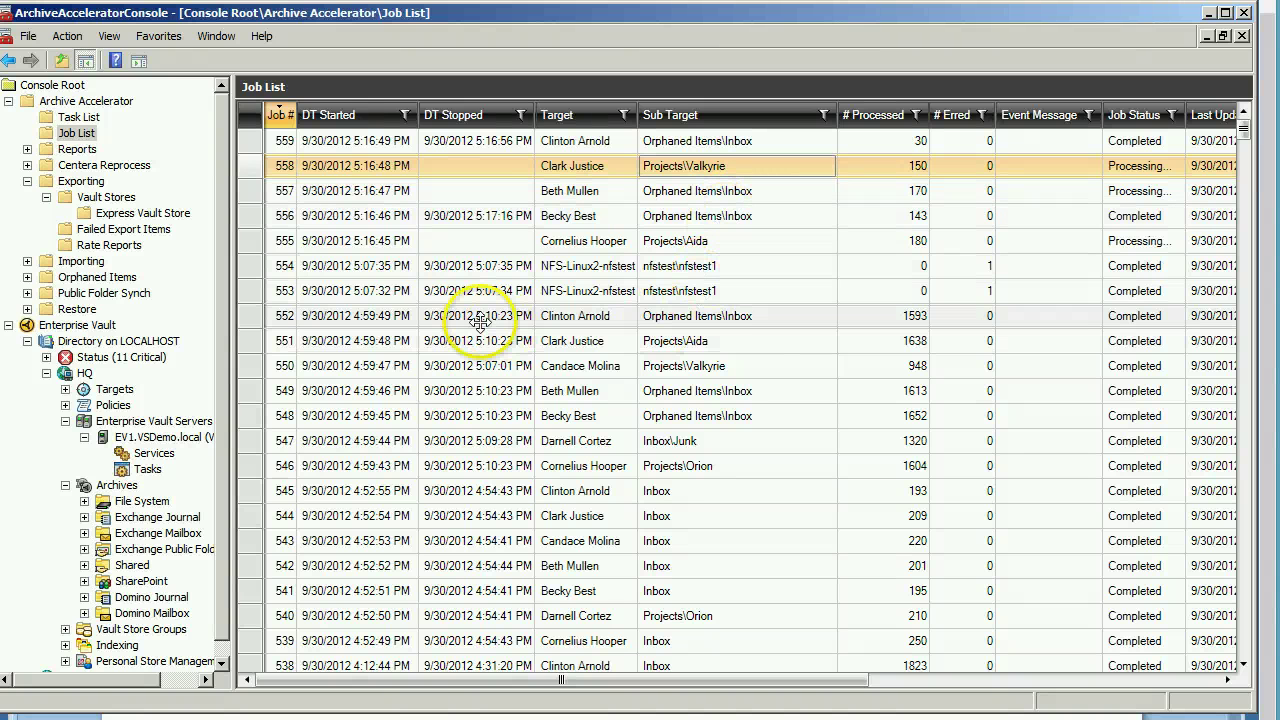
# Step: Review the export rate chart by minute and by hour, then show Failed Export Items
pyautogui.click(108, 245)
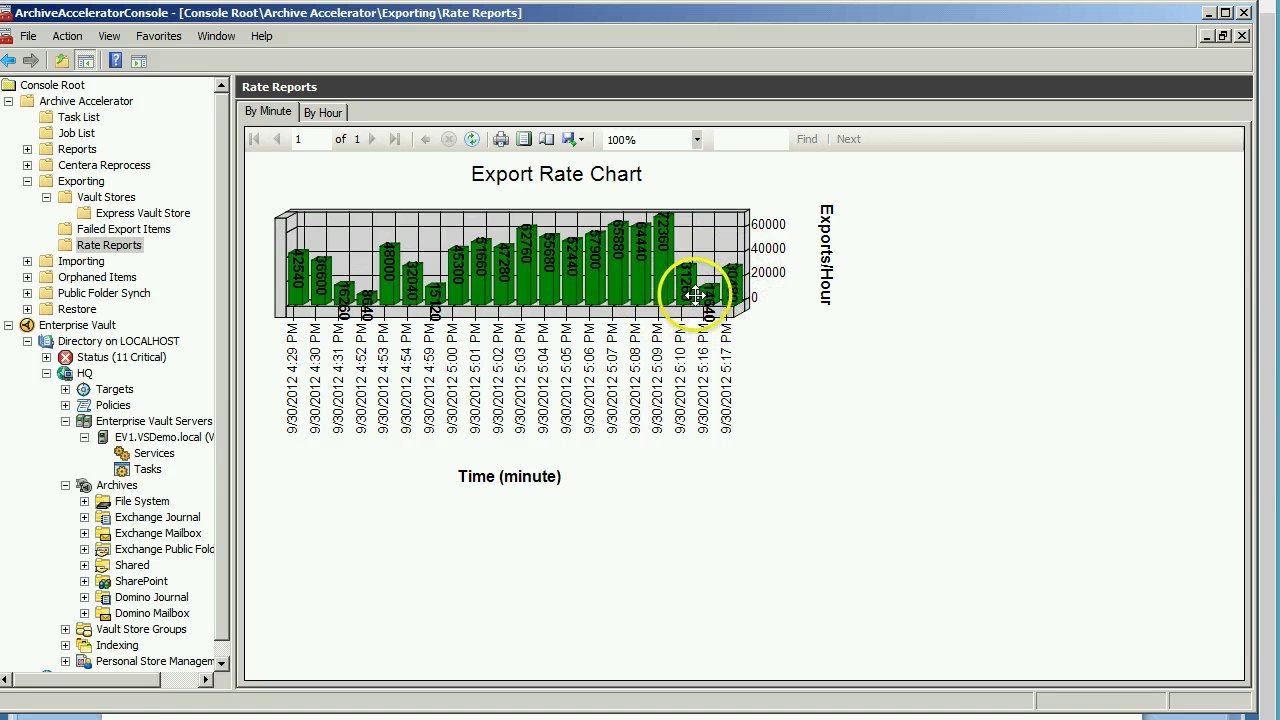
pyautogui.click(325, 112)
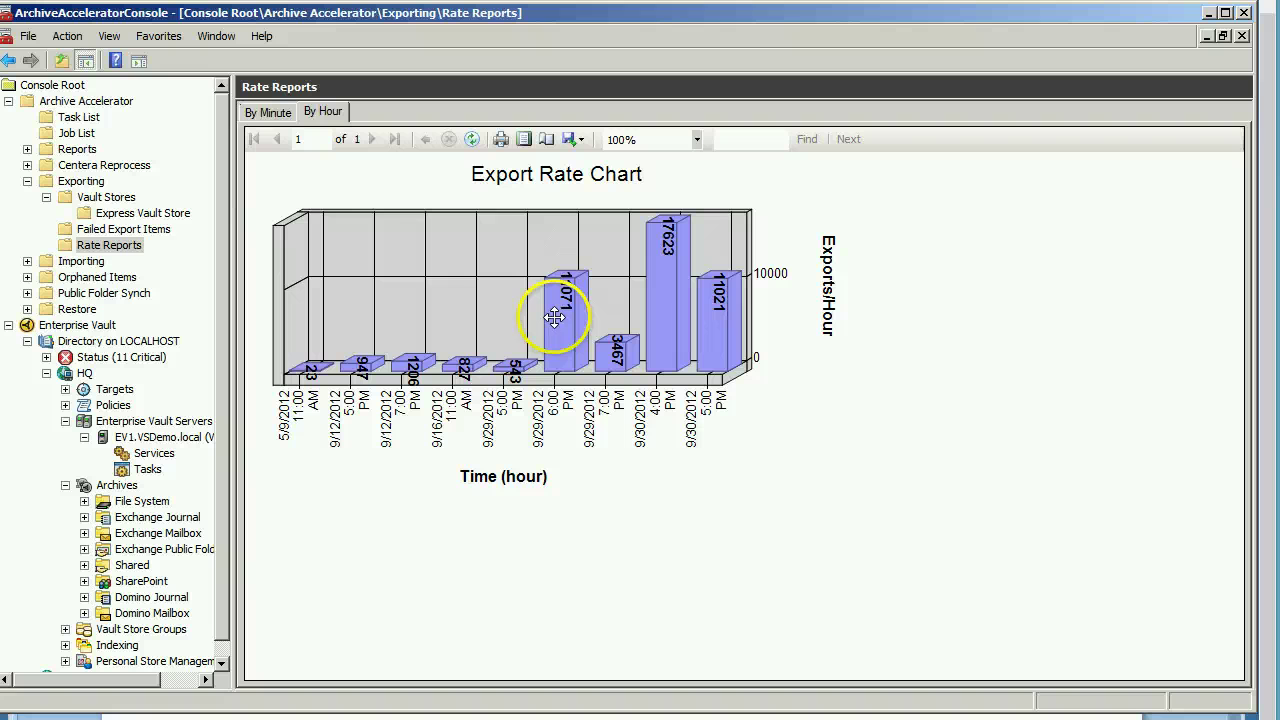
pyautogui.click(127, 229)
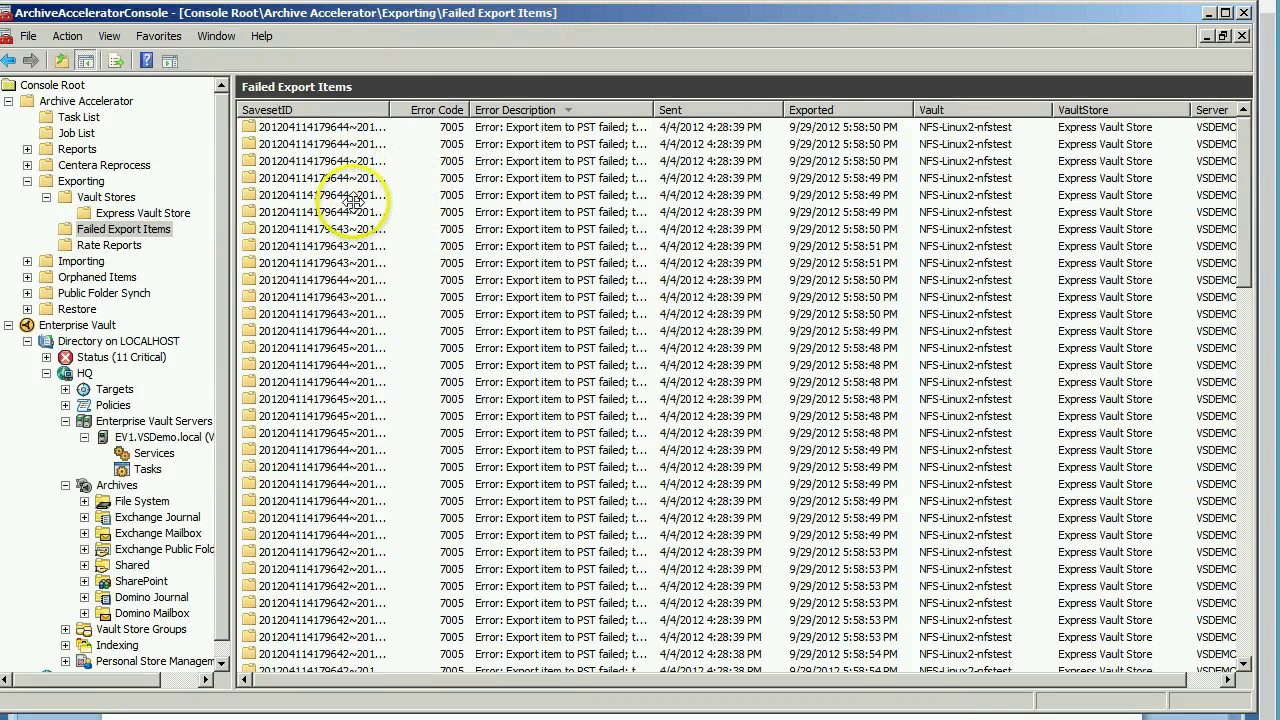
# Step: Select ten failed export items and send them for Retry Export, confirming with OK
pyautogui.click(318, 178)
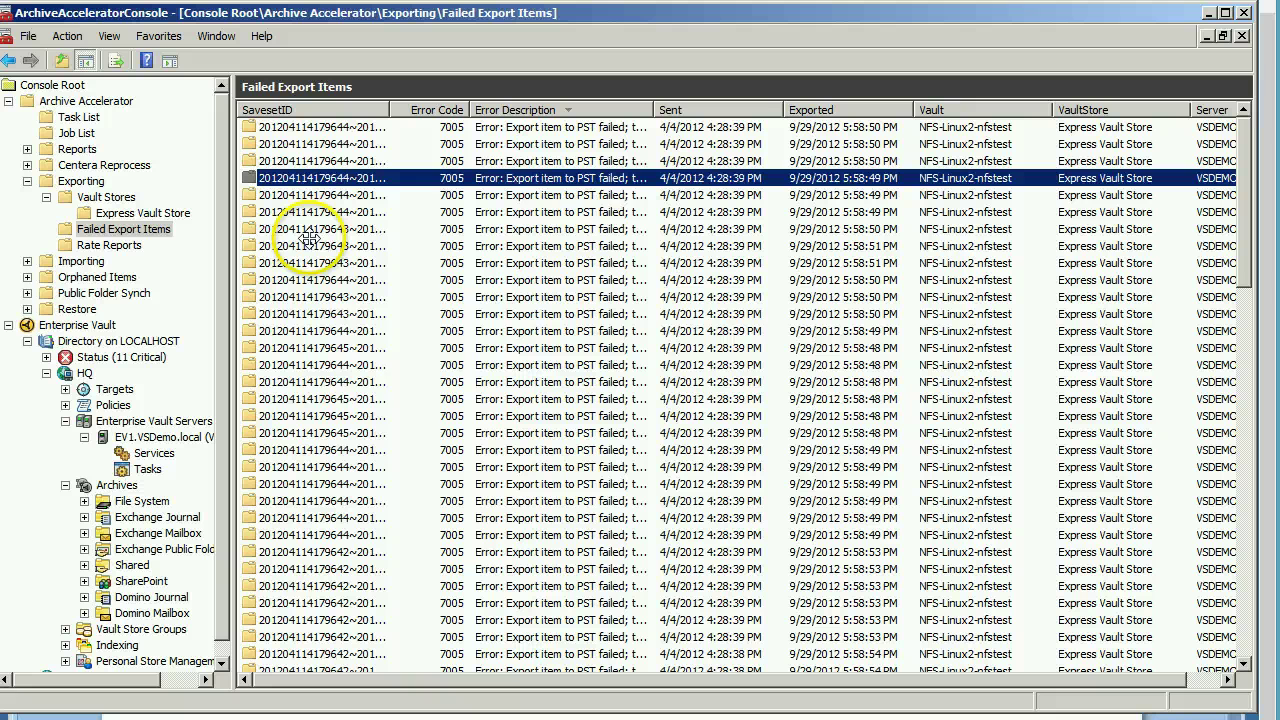
pyautogui.keyDown('shift'); pyautogui.click(320, 331); pyautogui.keyUp('shift')
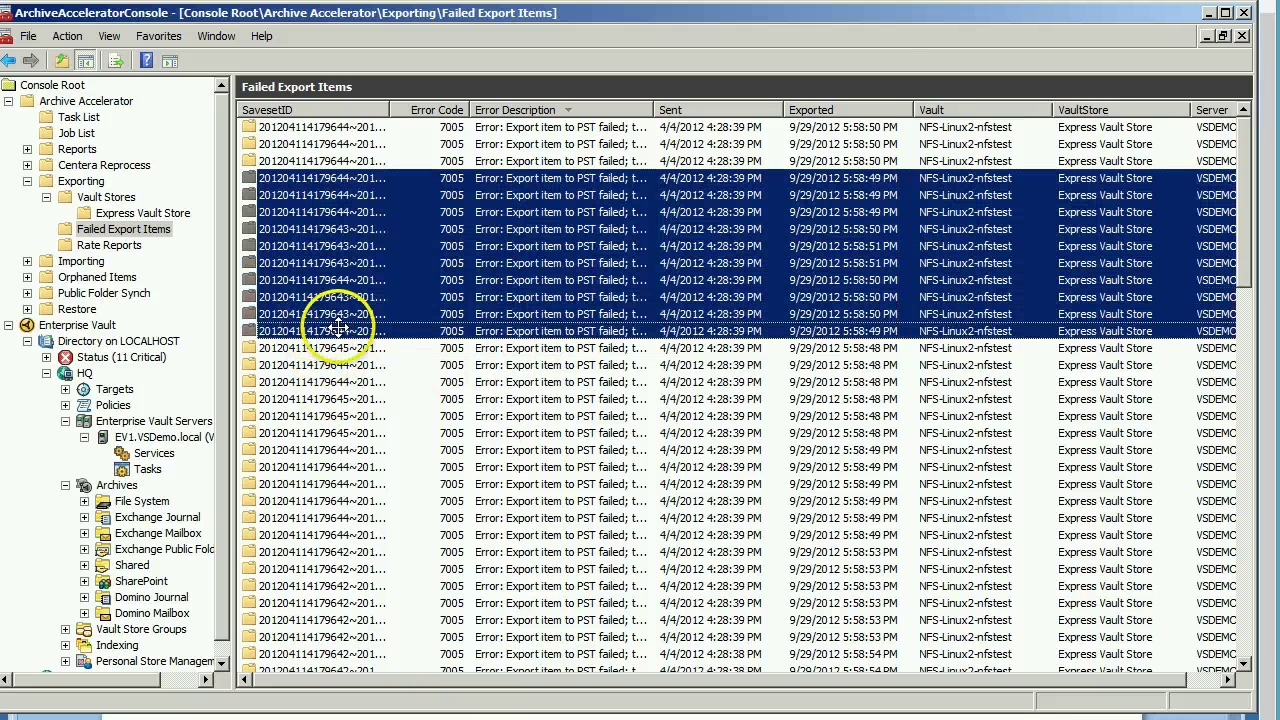
pyautogui.rightClick(352, 272)
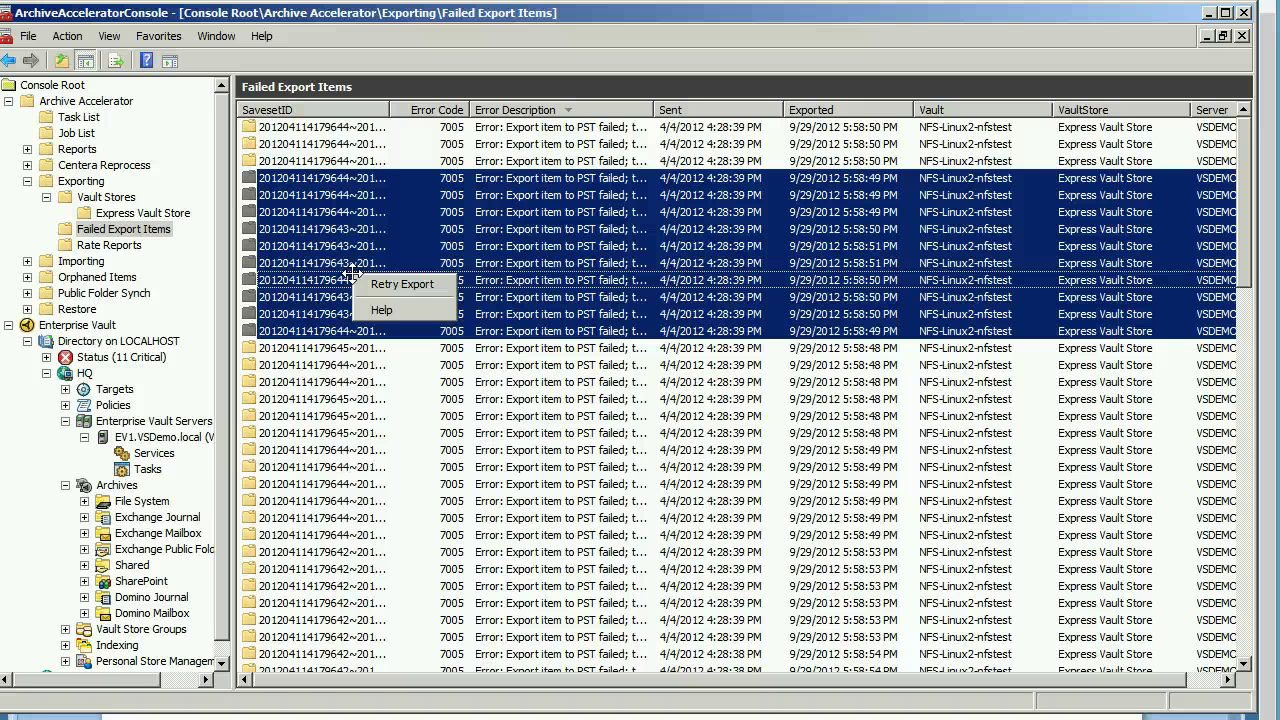
pyautogui.click(400, 284)
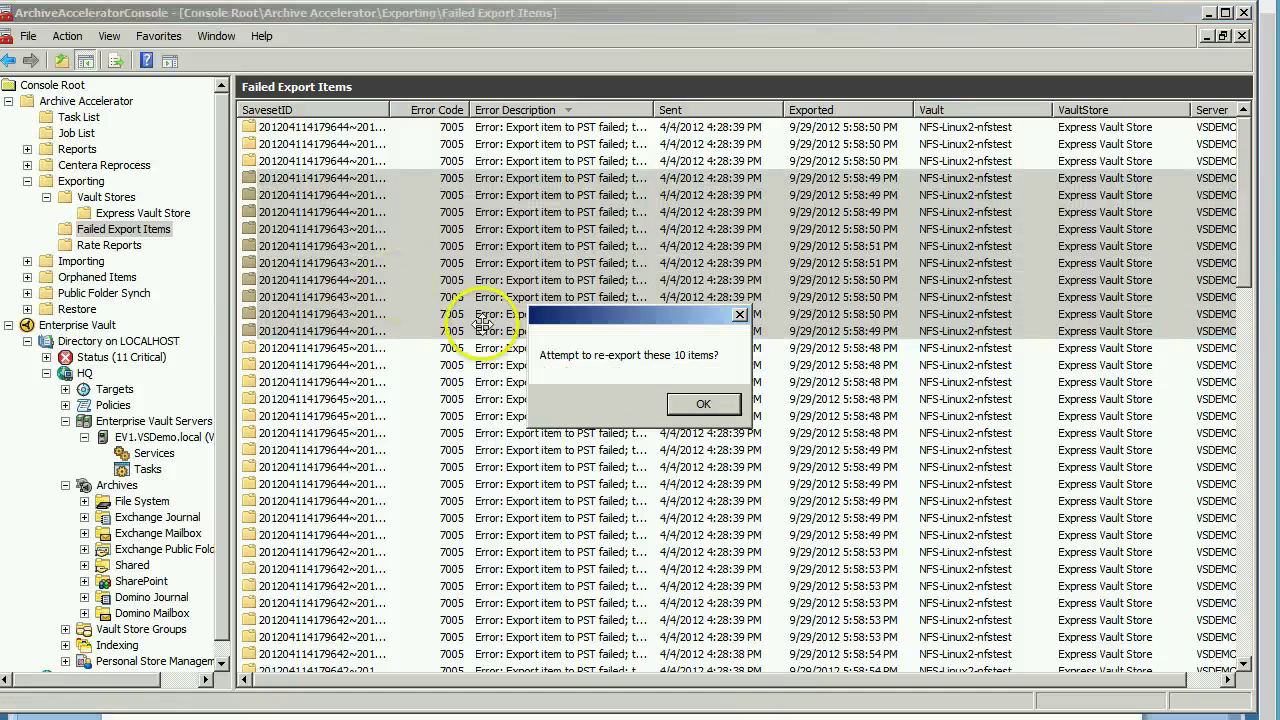
pyautogui.click(706, 402)
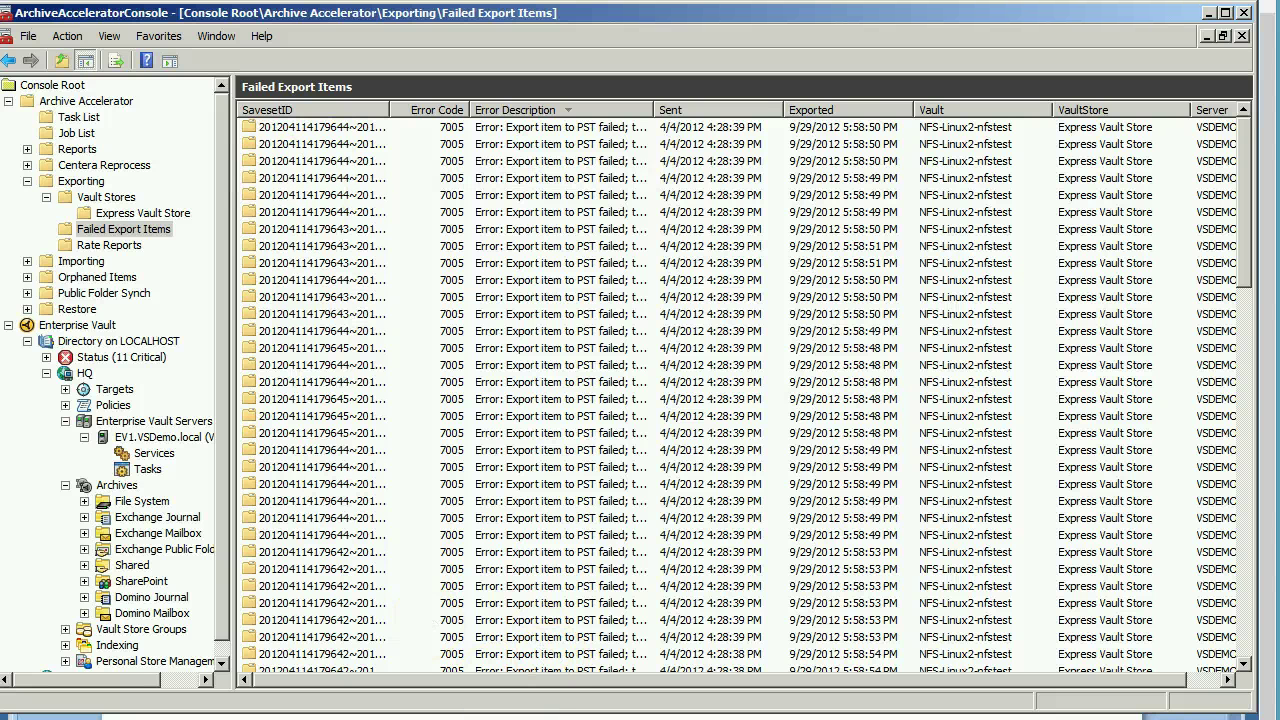
# Step: Switch to PowerPoint showing the Archive Accelerator Export vs. Enterprise Vault Export comparison slide
pyautogui.hotkey('alt', 'Tab')
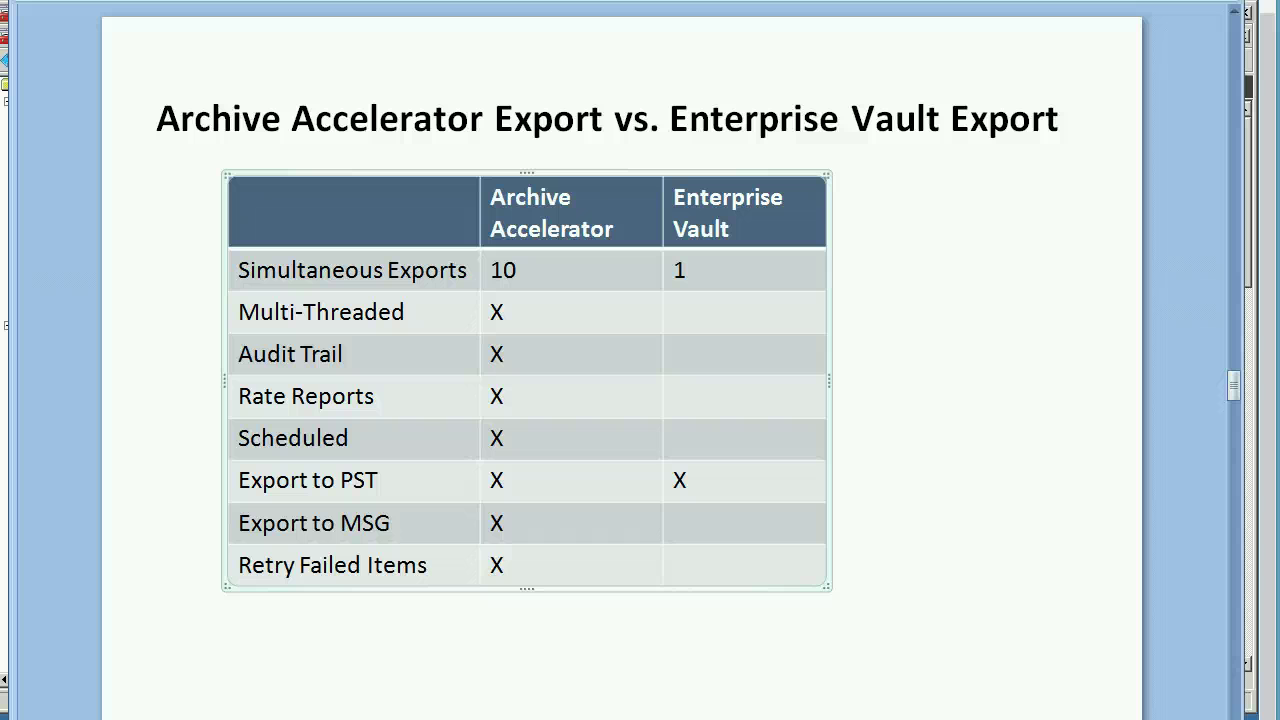